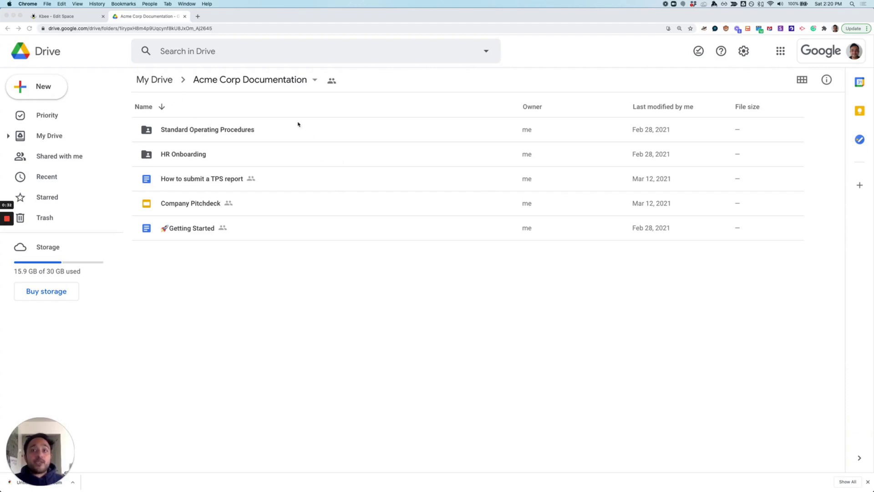
Search My Drive for 'documentation' and open the Acme Corp Documentation folder.
left_click(160, 80)
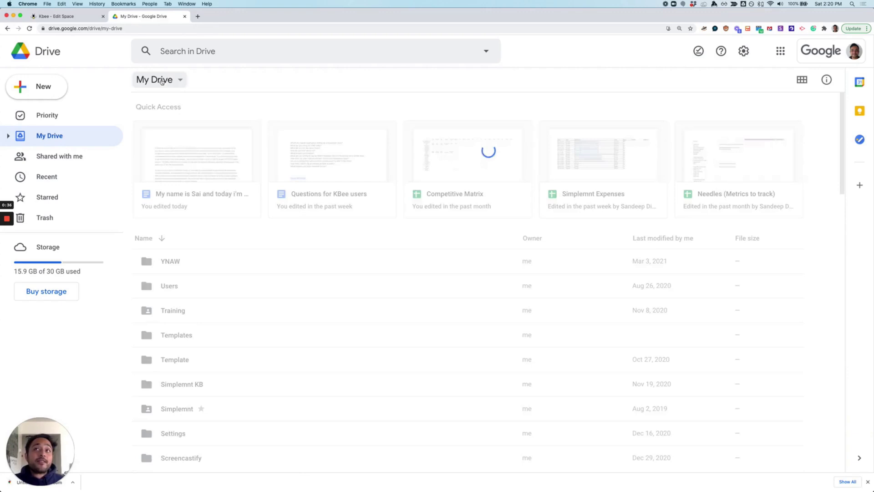
left_click(218, 51)
type("docuemen")
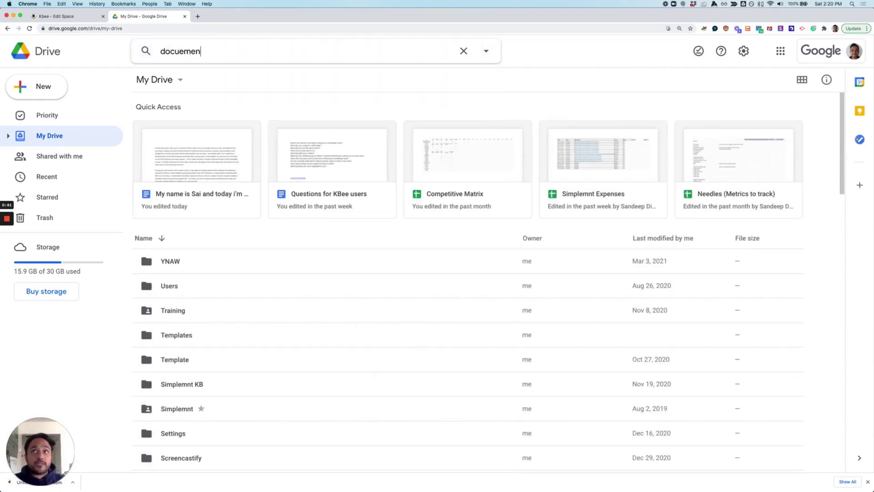
key("BackSpace")
key("BackSpace")
key("BackSpace")
key("BackSpace")
type("mentation")
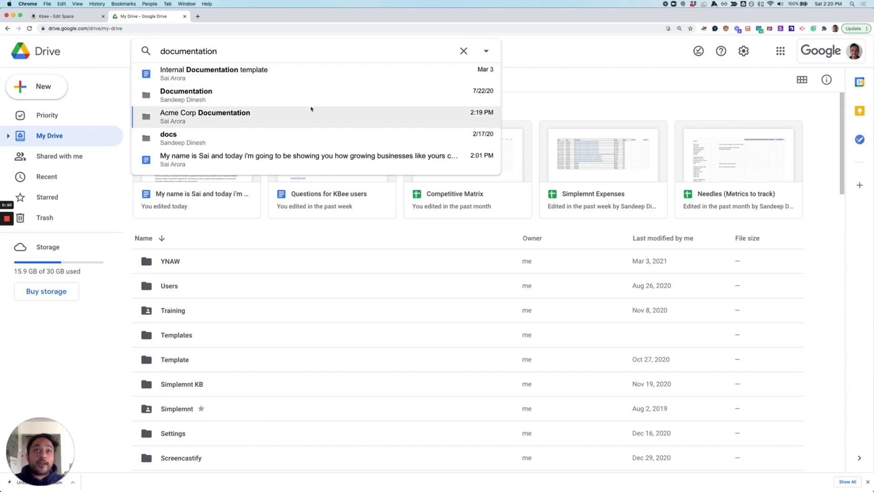
left_click(334, 119)
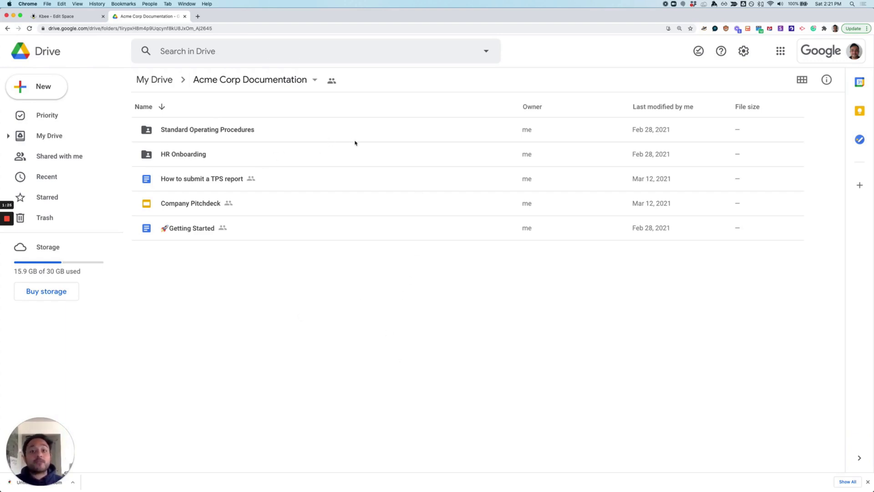
Link the Acme Corp Documentation folder as the space's source and show all items.
left_click(66, 19)
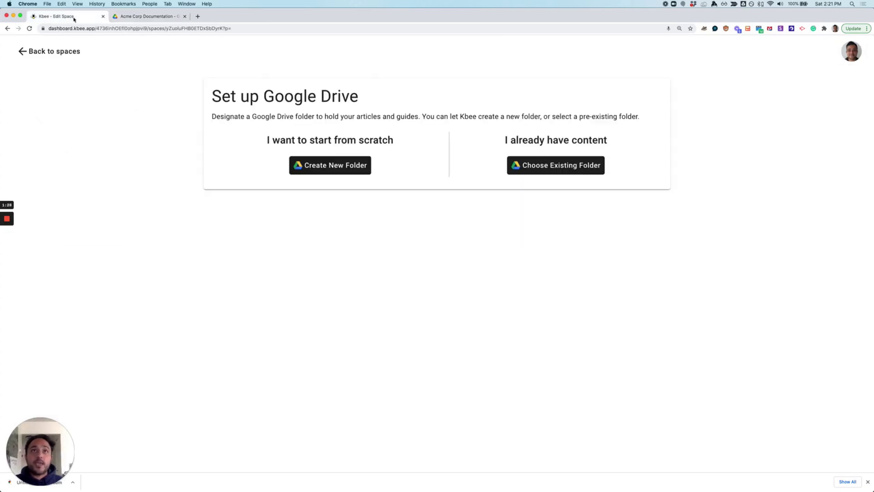
left_click(566, 165)
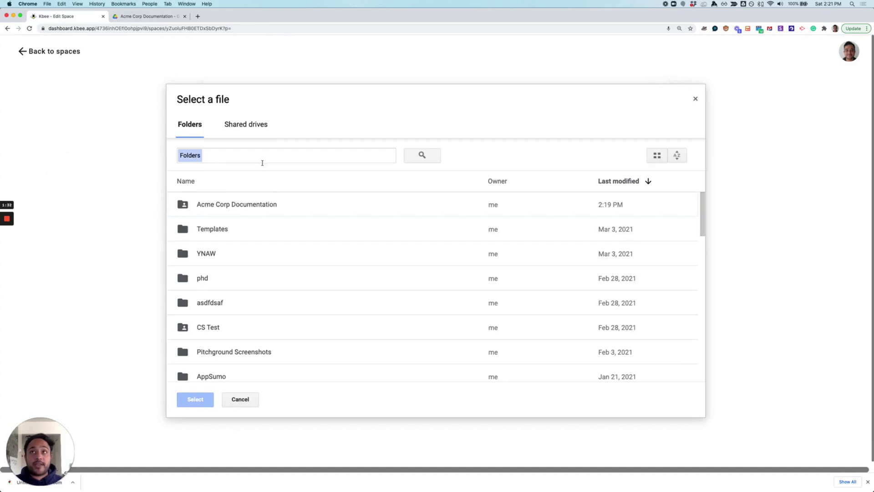
left_click(233, 204)
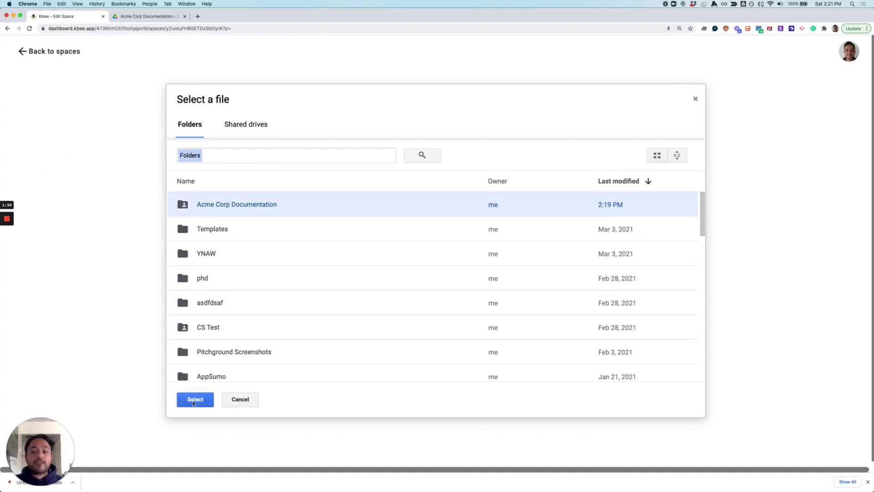
left_click(194, 400)
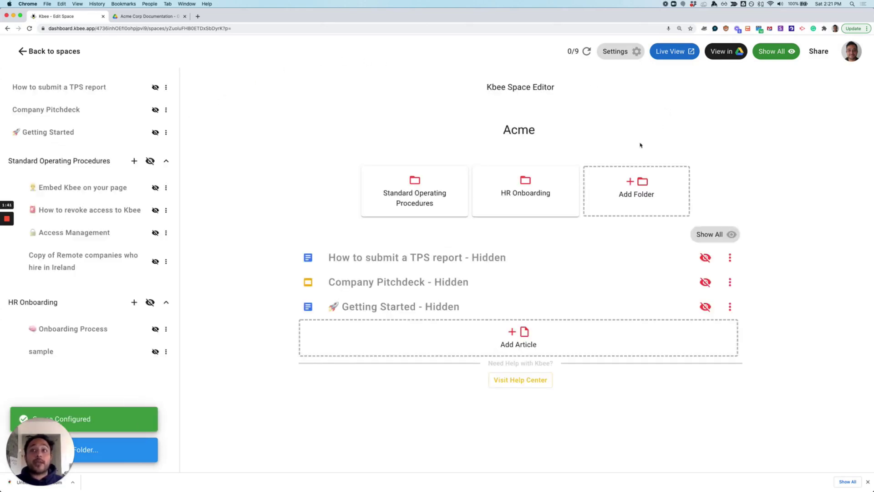
left_click(776, 52)
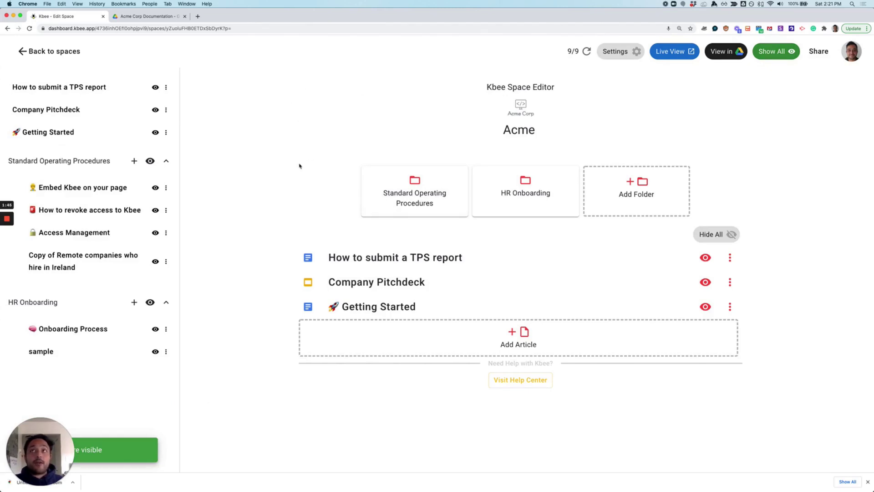
Open the live Acme Corp wiki address in a new browser tab.
key("super+t")
key("Return")
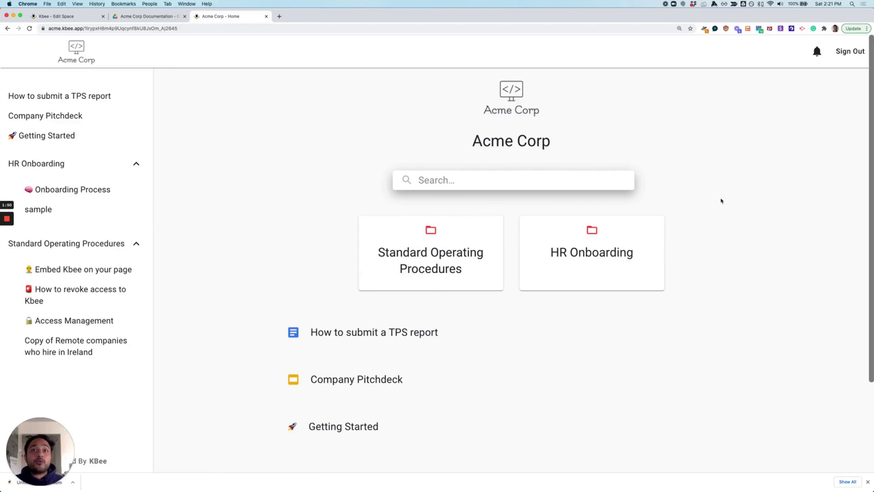
View the Getting Started and How to submit a TPS report articles on the live wiki.
left_click(42, 135)
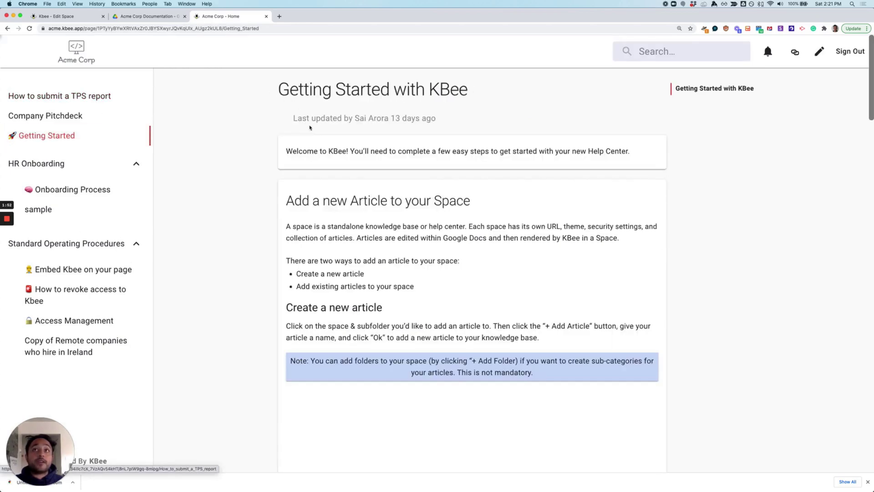
scroll(269, 247, "down", 5)
scroll(219, 254, "up", 5)
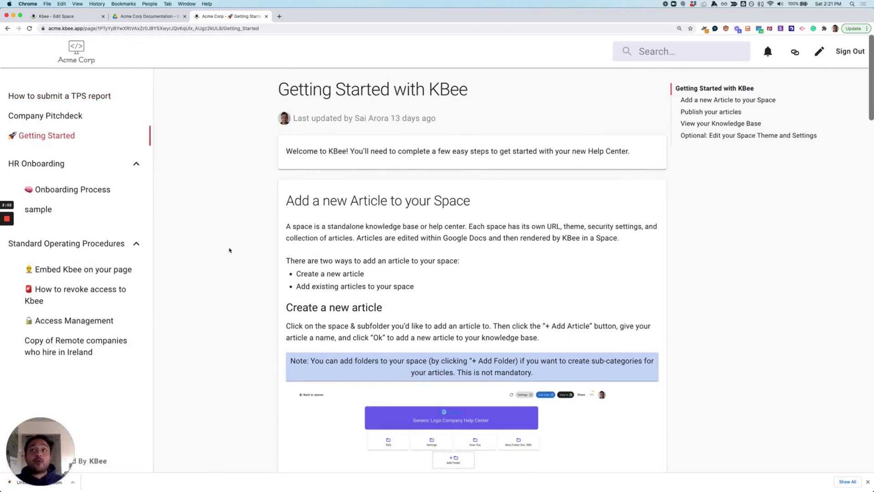
left_click(37, 96)
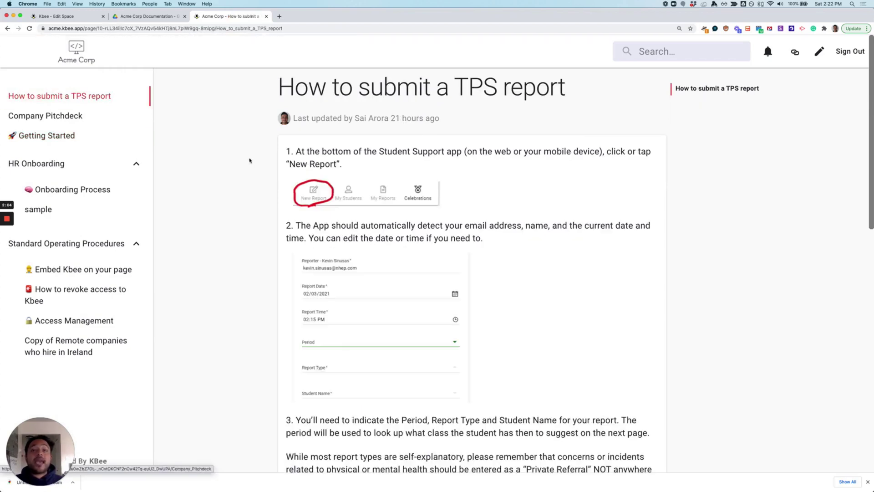
Check the Drive folder listing, then return to the Space Editor and start a new article.
left_click(75, 19)
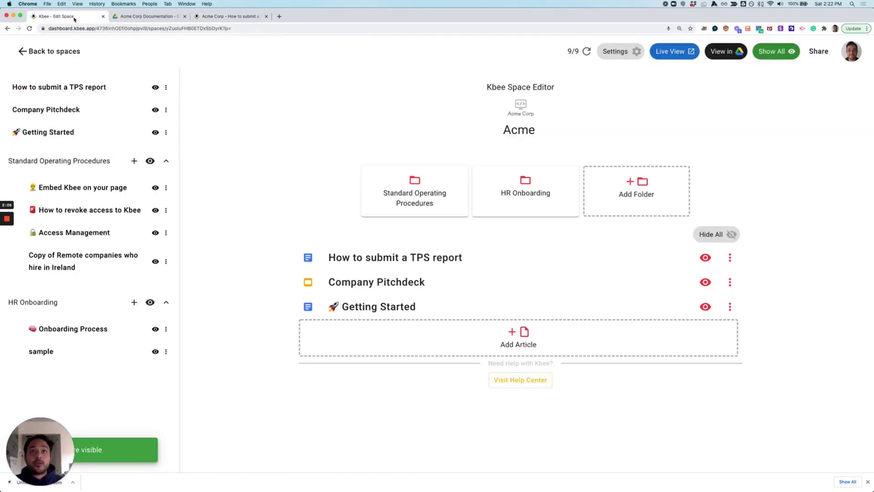
left_click(132, 17)
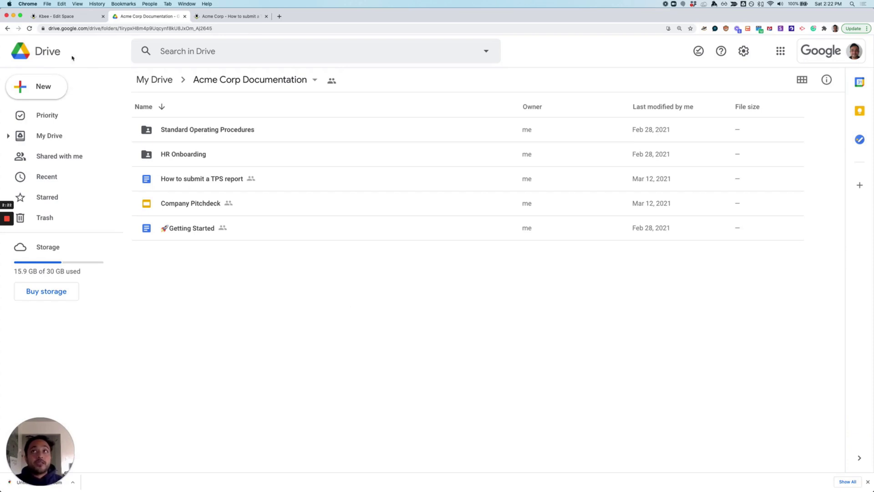
left_click(71, 19)
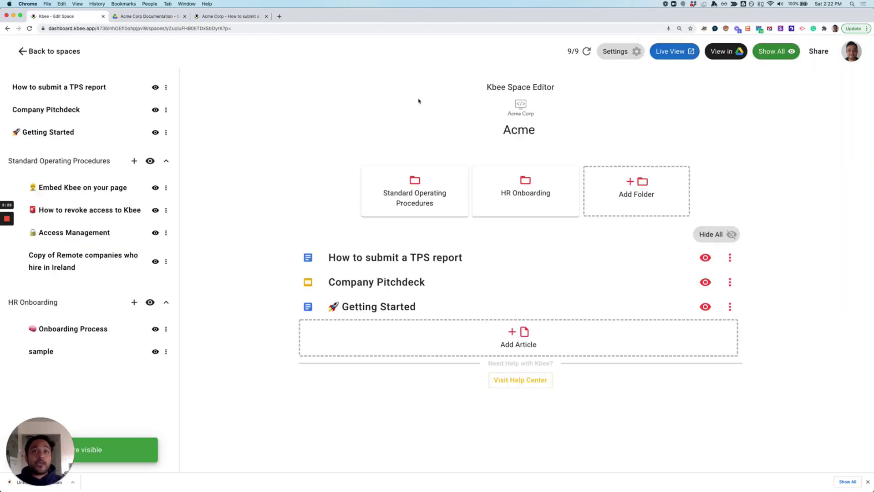
left_click(622, 347)
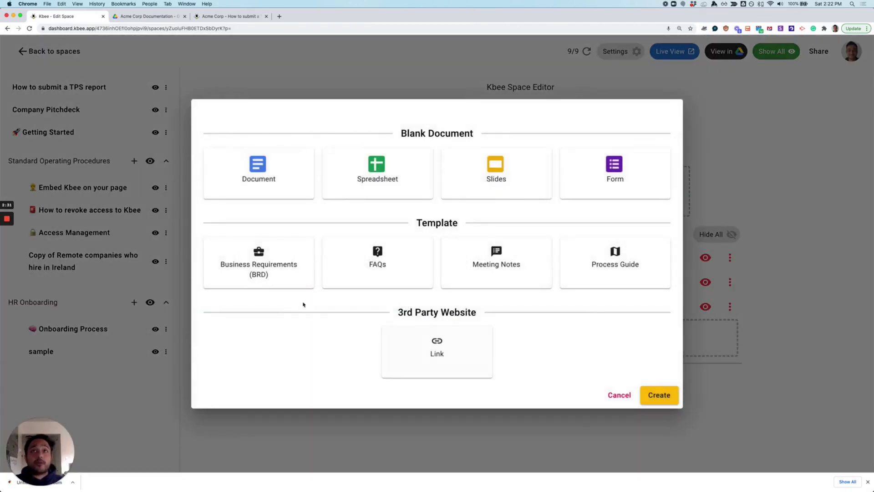
Name the FAQ-template article 'FAQs' and create it.
left_click(369, 265)
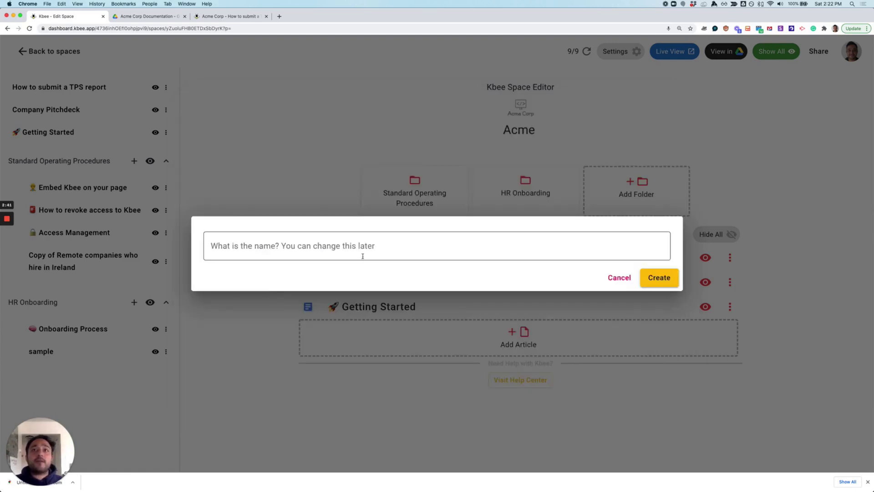
left_click(357, 250)
type("FAQS")
key("BackSpace")
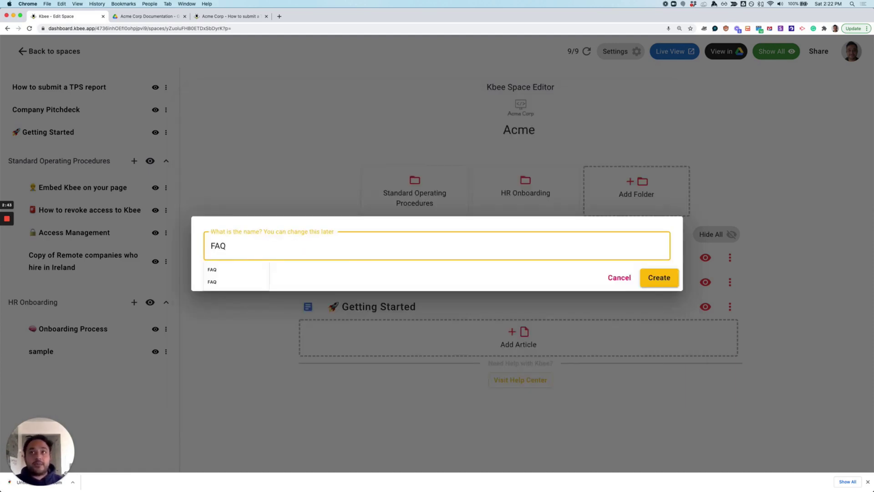
type("s")
left_click(665, 276)
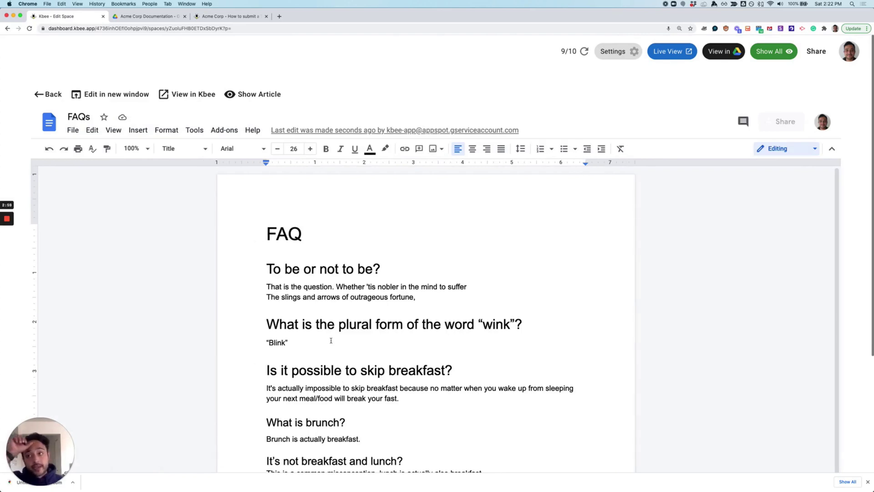
Add 'Does this really work?' at the end of the article as a Heading 1.
scroll(316, 306, "down", 5)
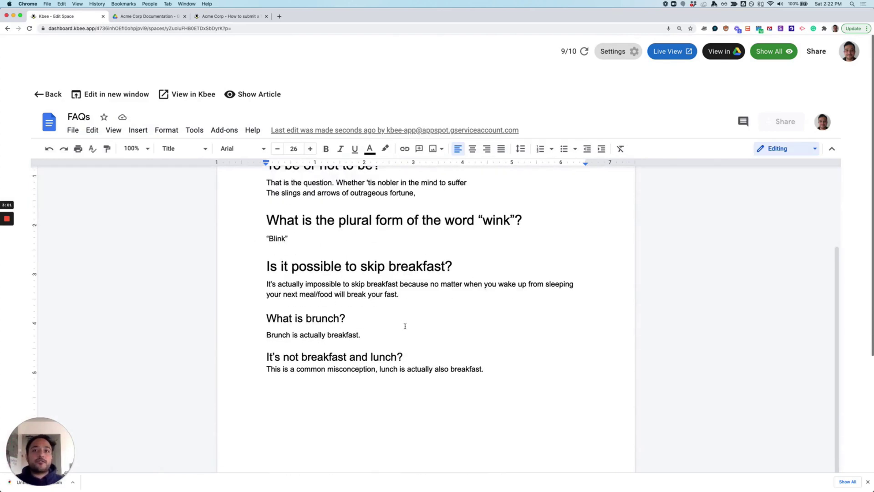
left_click(501, 367)
key("Return")
key("Return")
type("Doe")
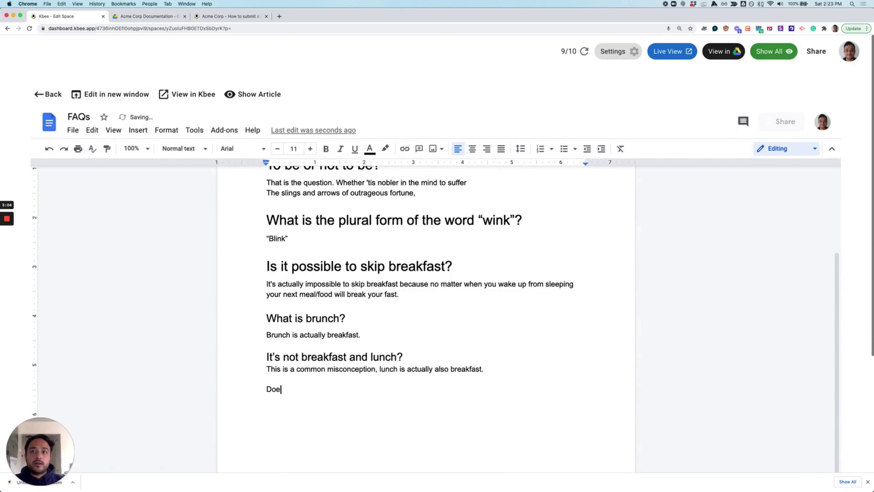
type("s this really work?")
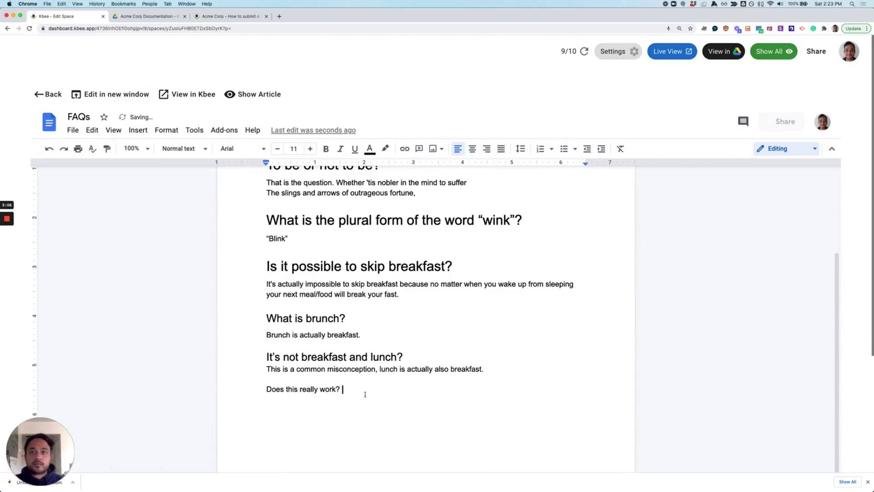
left_click_drag(343, 389, 257, 386)
left_click(182, 148)
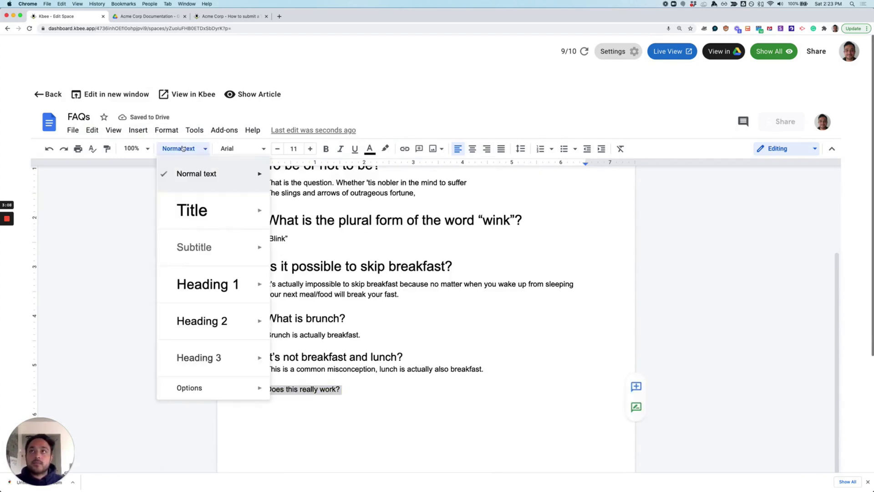
left_click(211, 279)
Add the answer 'Yes it does!' as normal text below the new heading.
left_click(441, 415)
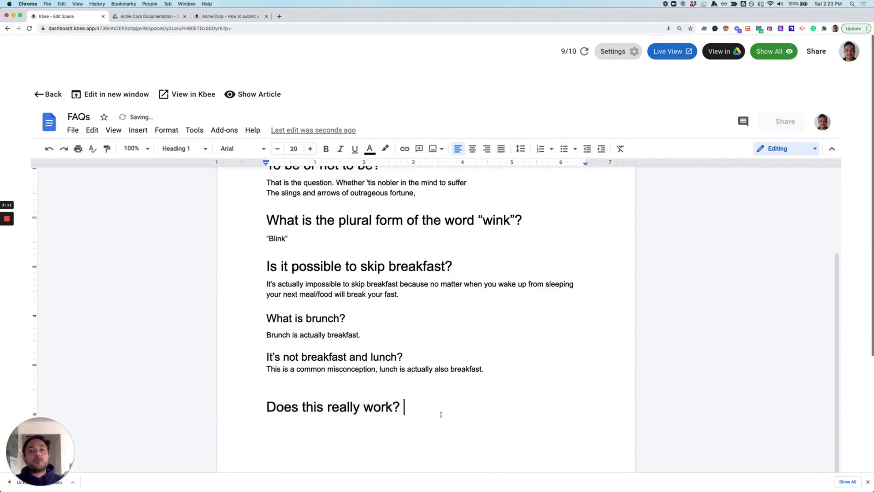
key("Return")
type("Yes it does!")
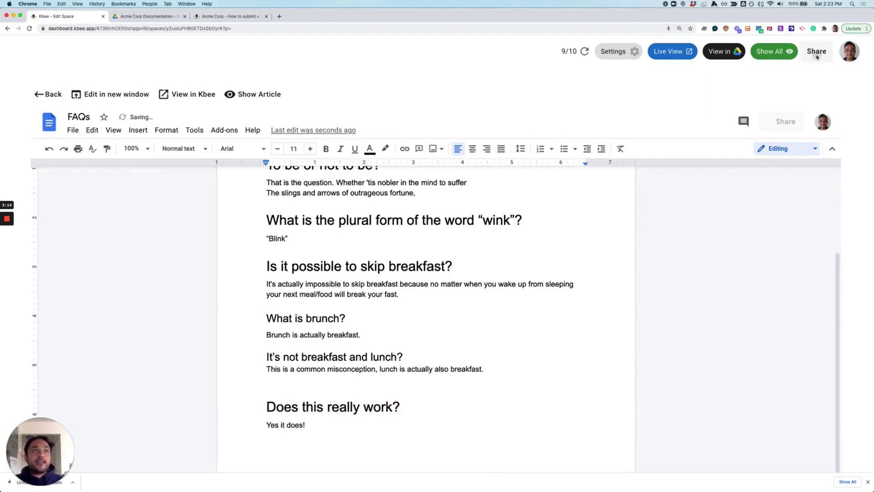
Review link sharing, unhide the FAQs article, and open its published page.
left_click(816, 54)
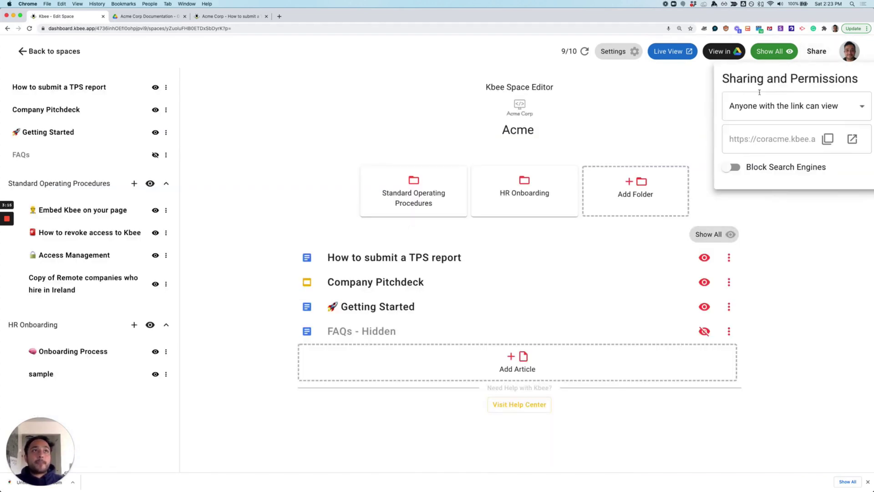
left_click(711, 105)
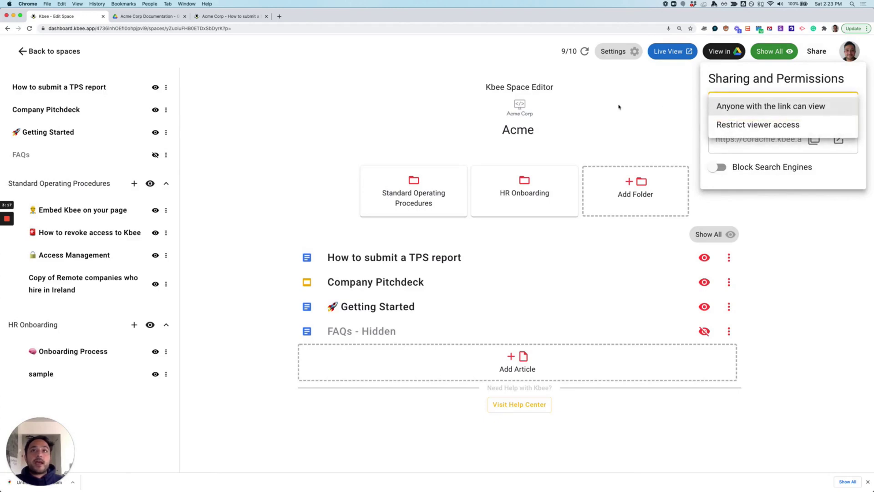
left_click(345, 108)
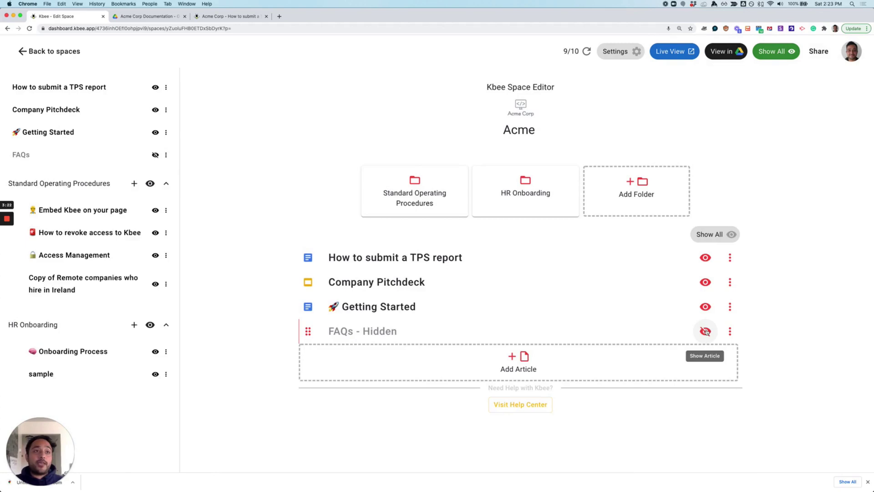
left_click(705, 331)
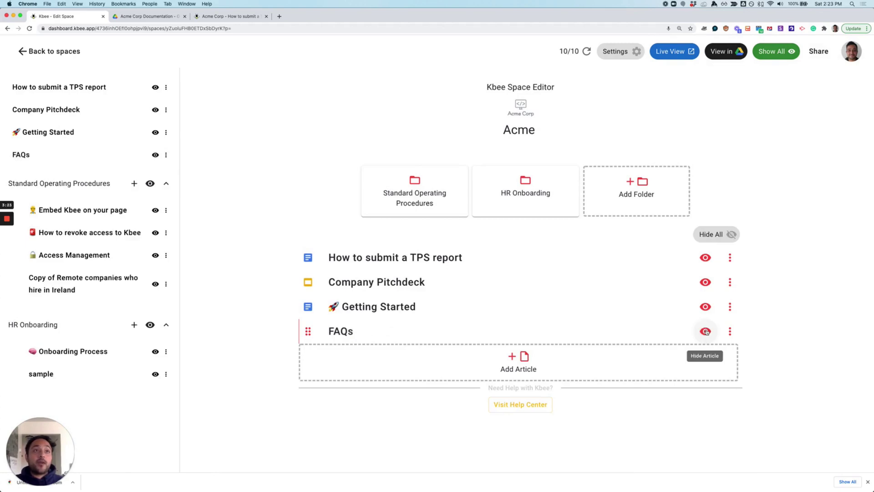
left_click(340, 333)
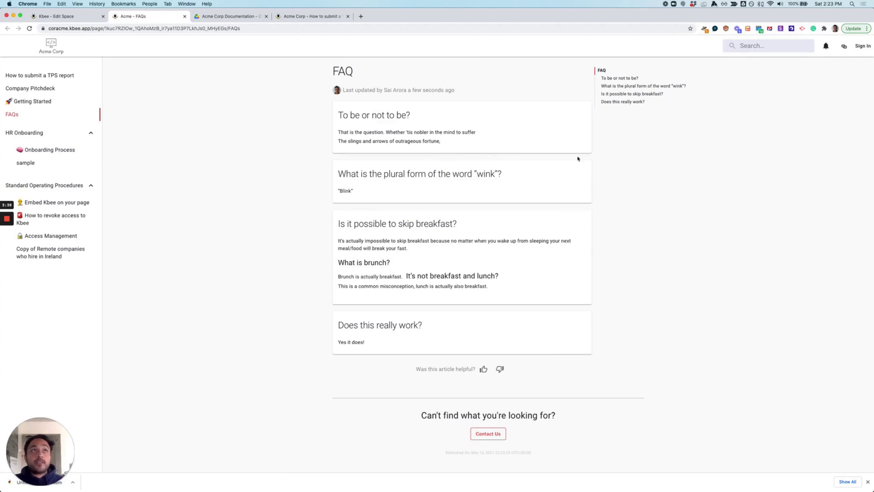
Search the live help site for 'access'.
left_click(762, 47)
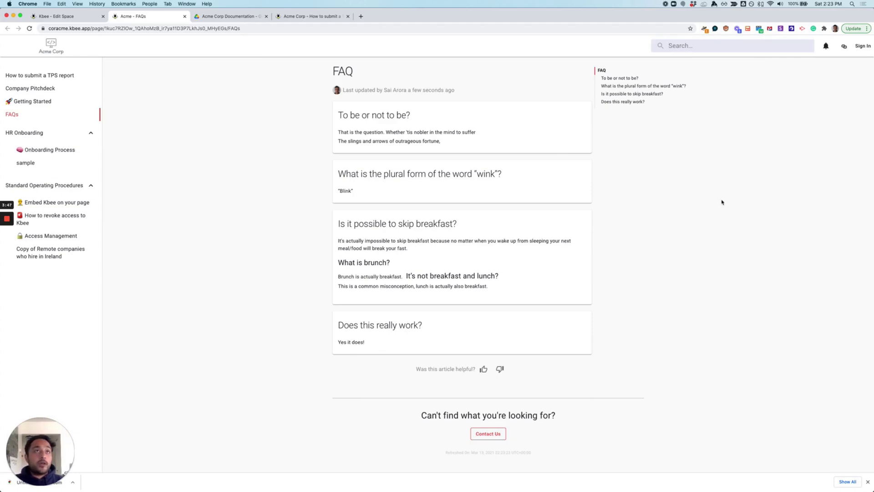
type("access")
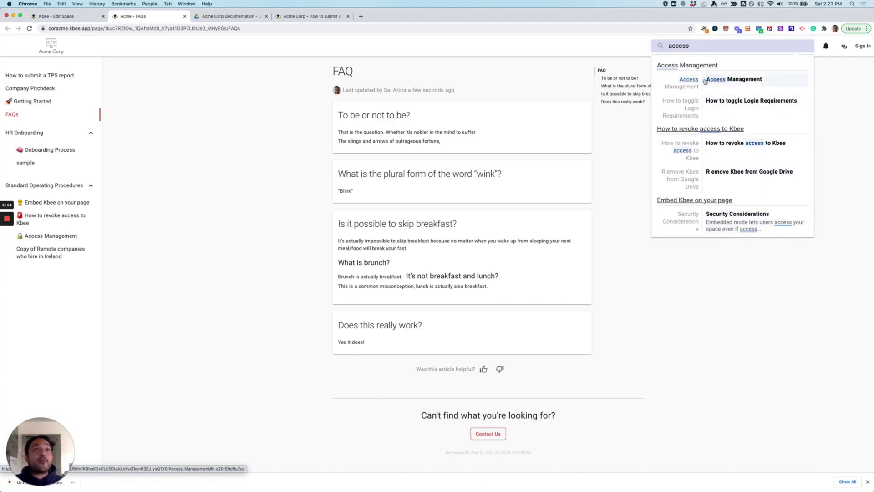
Open the Access Management article from the 'access' search results.
left_click(756, 82)
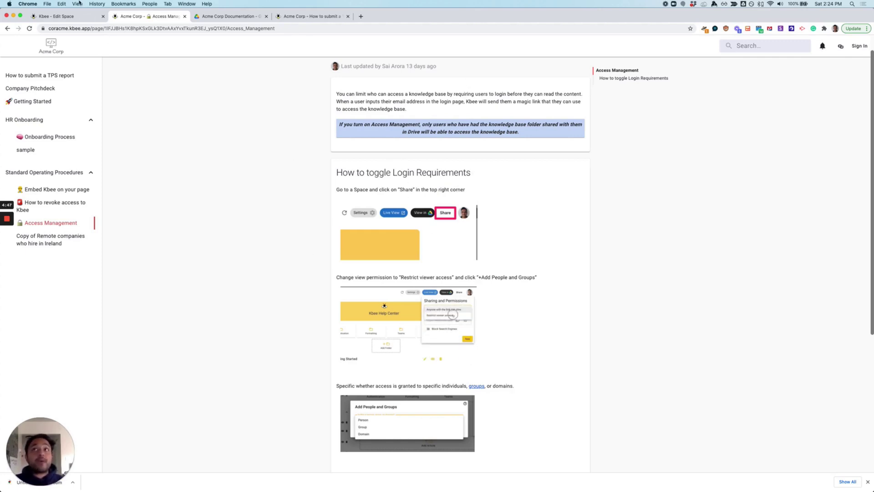
Return to the Kbee - Edit Space tab for the Acme space.
left_click(59, 16)
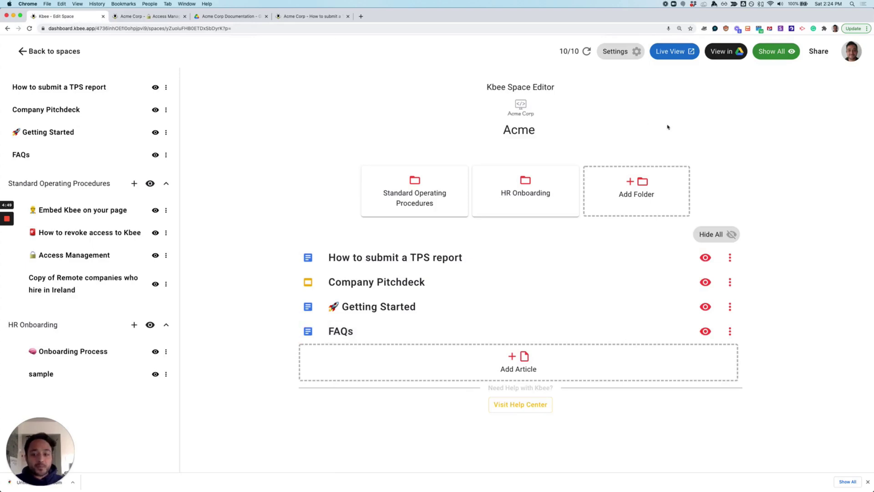